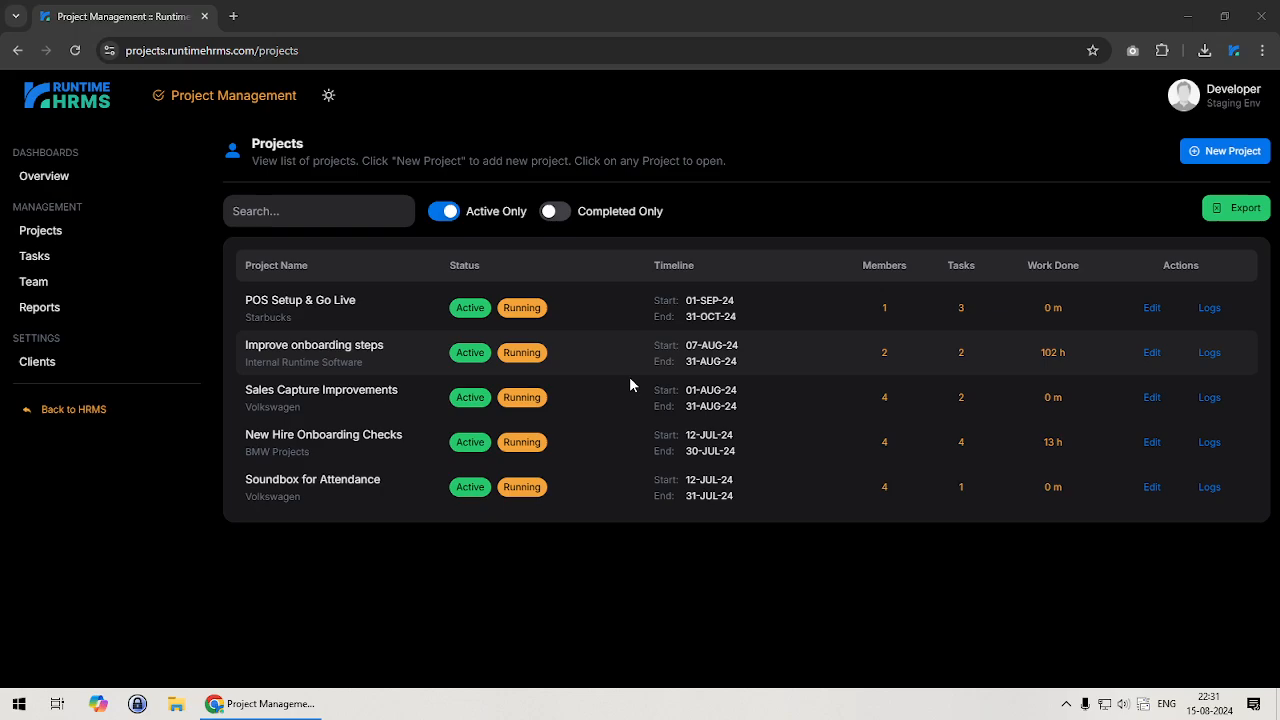
# Start a new project for the client Internal Runtime Software and name it "Interior Designing"
pyautogui.click(1212, 152)
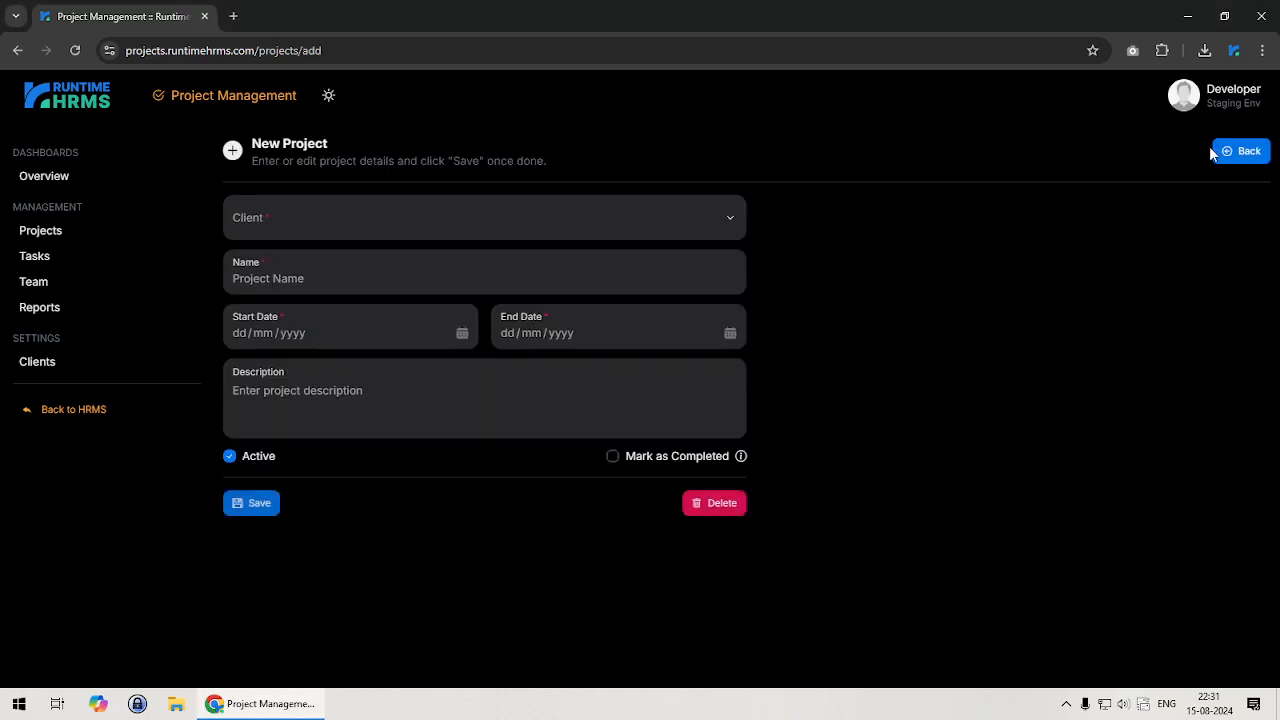
pyautogui.click(381, 222)
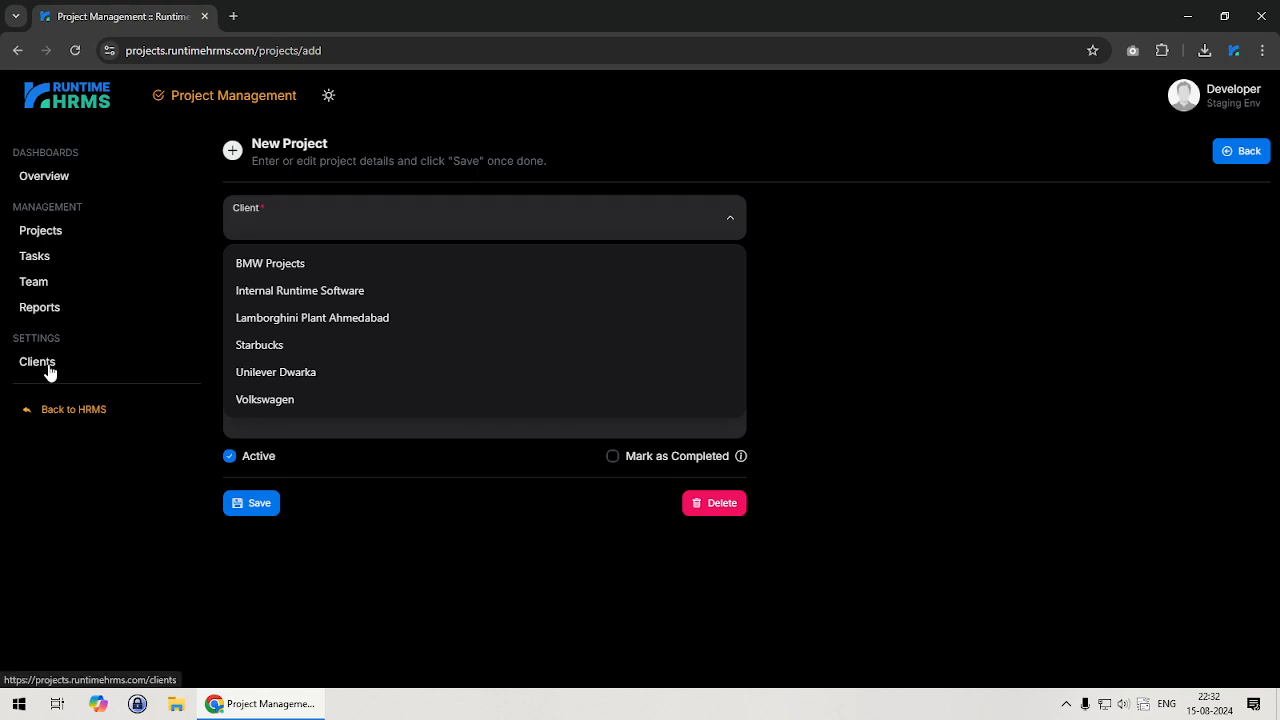
pyautogui.click(319, 298)
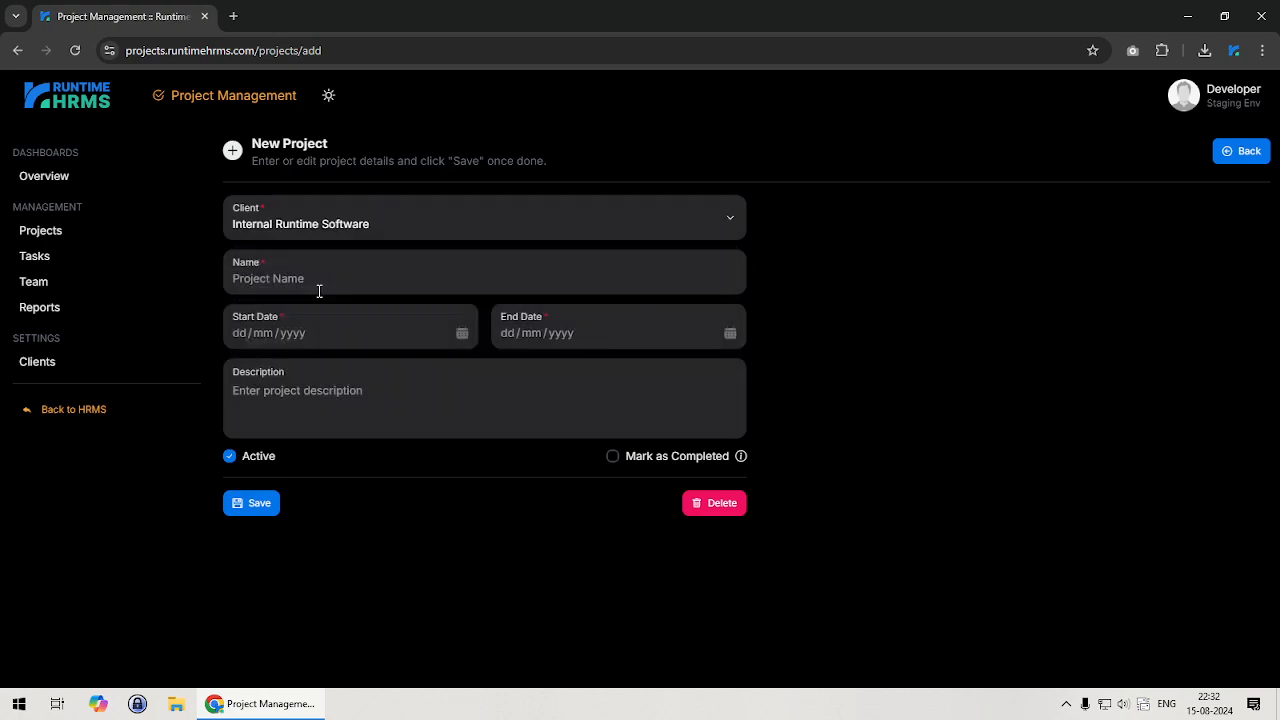
pyautogui.click(319, 277)
pyautogui.write('Interior Designing')
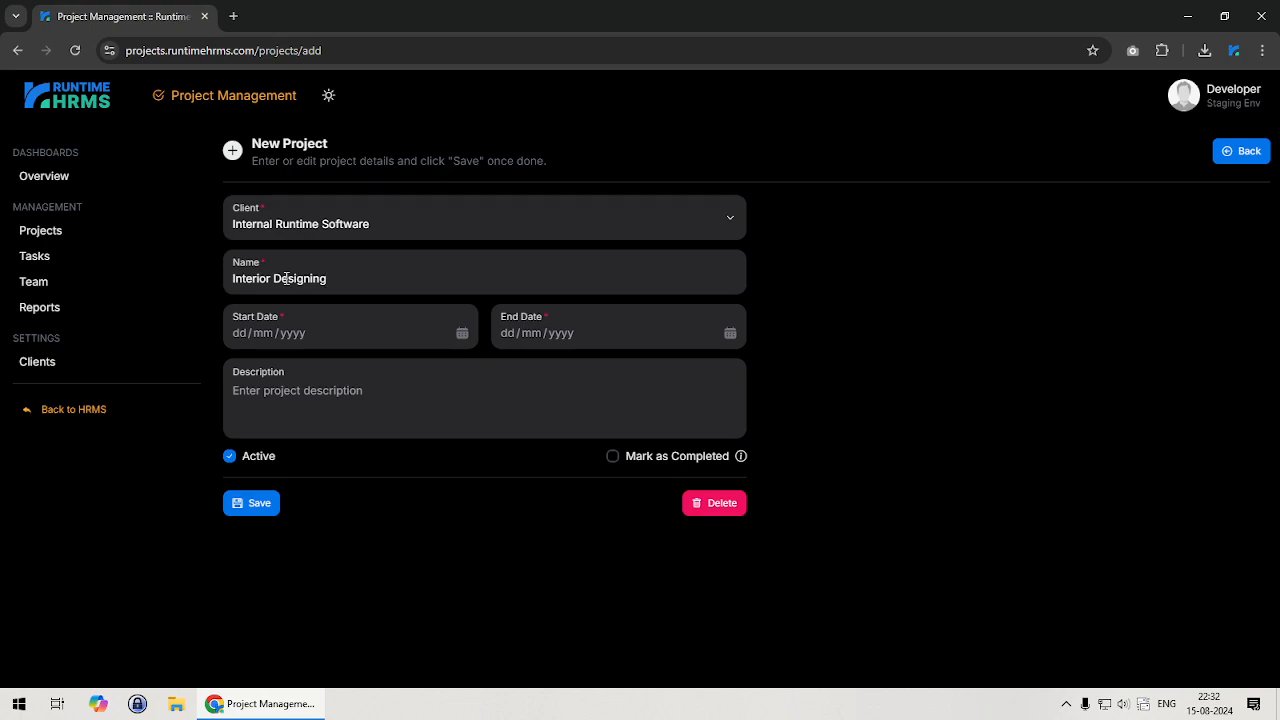
# Set the project's start date to 01/10/2024 and its end date to 31/12/2024
pyautogui.click(465, 341)
pyautogui.click(425, 373)
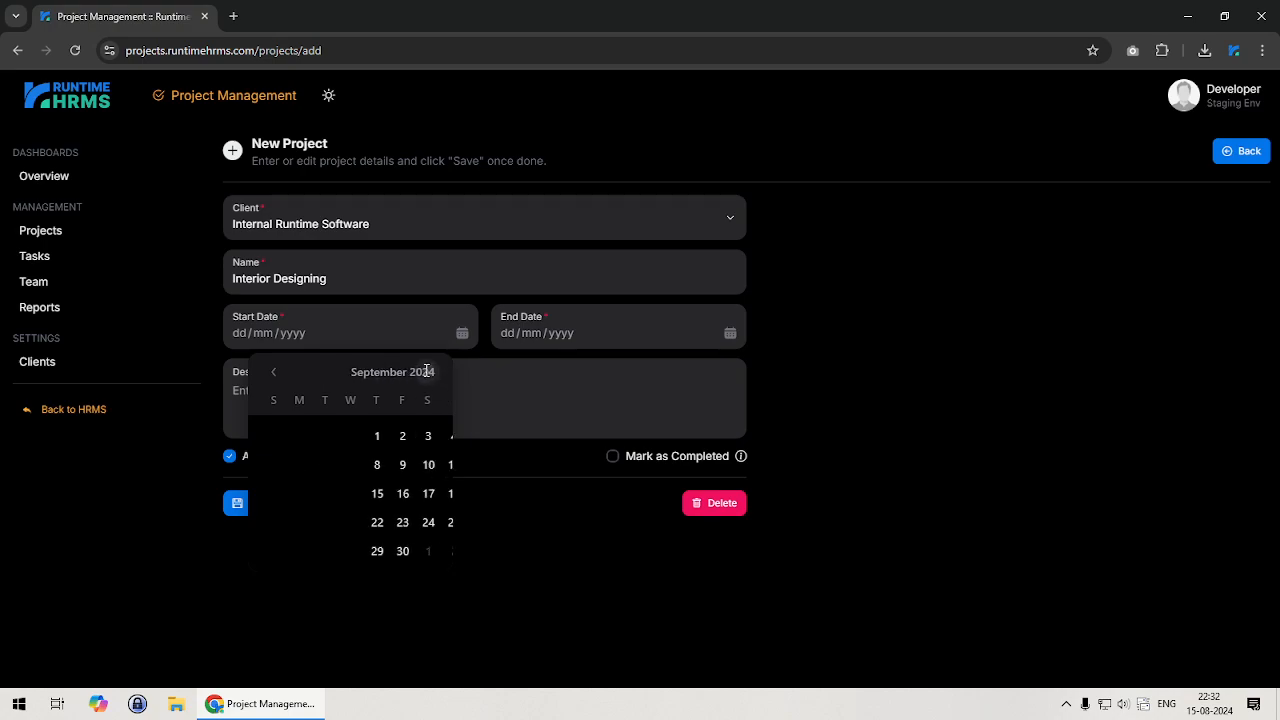
pyautogui.click(426, 375)
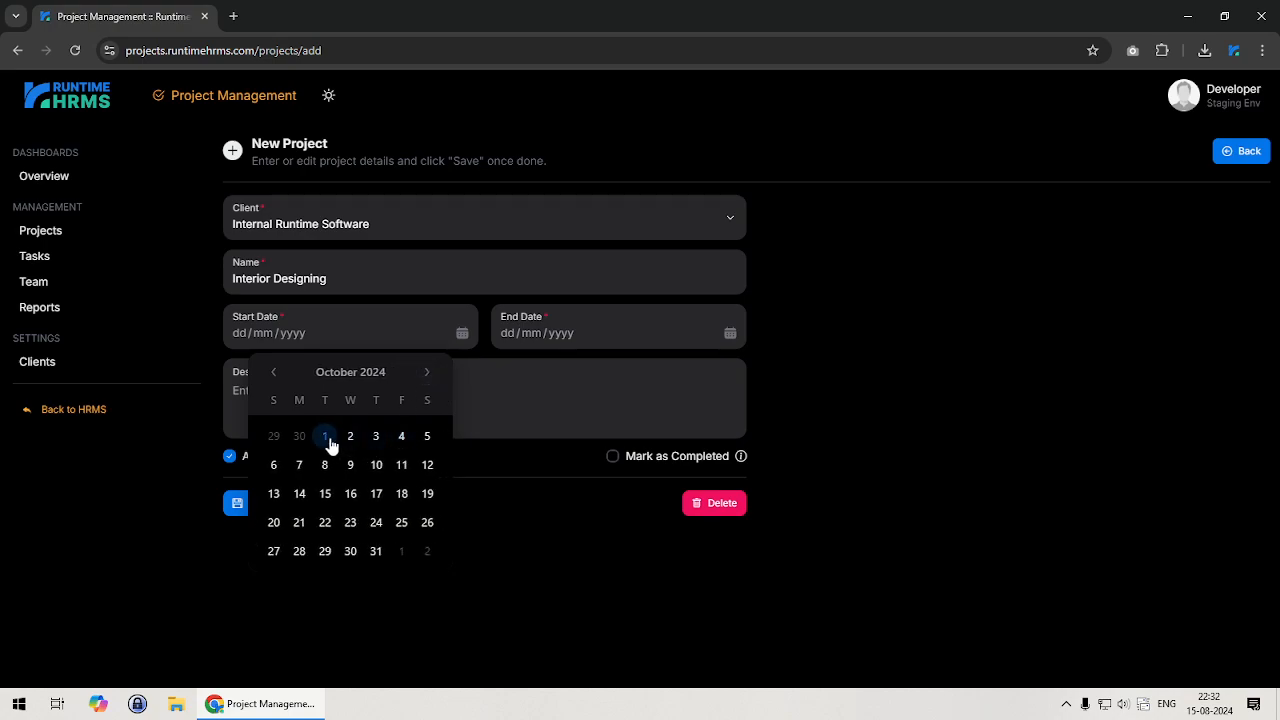
pyautogui.click(326, 440)
pyautogui.click(728, 334)
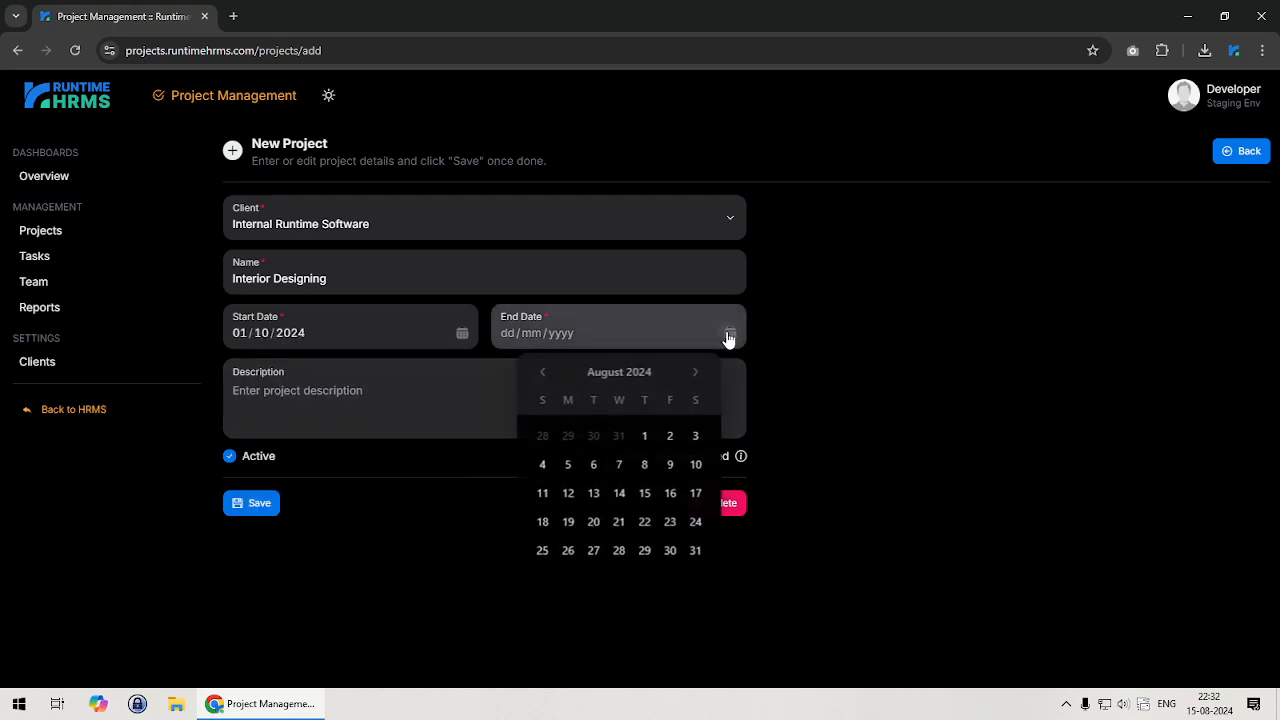
pyautogui.click(695, 375)
pyautogui.click(695, 376)
pyautogui.click(695, 376)
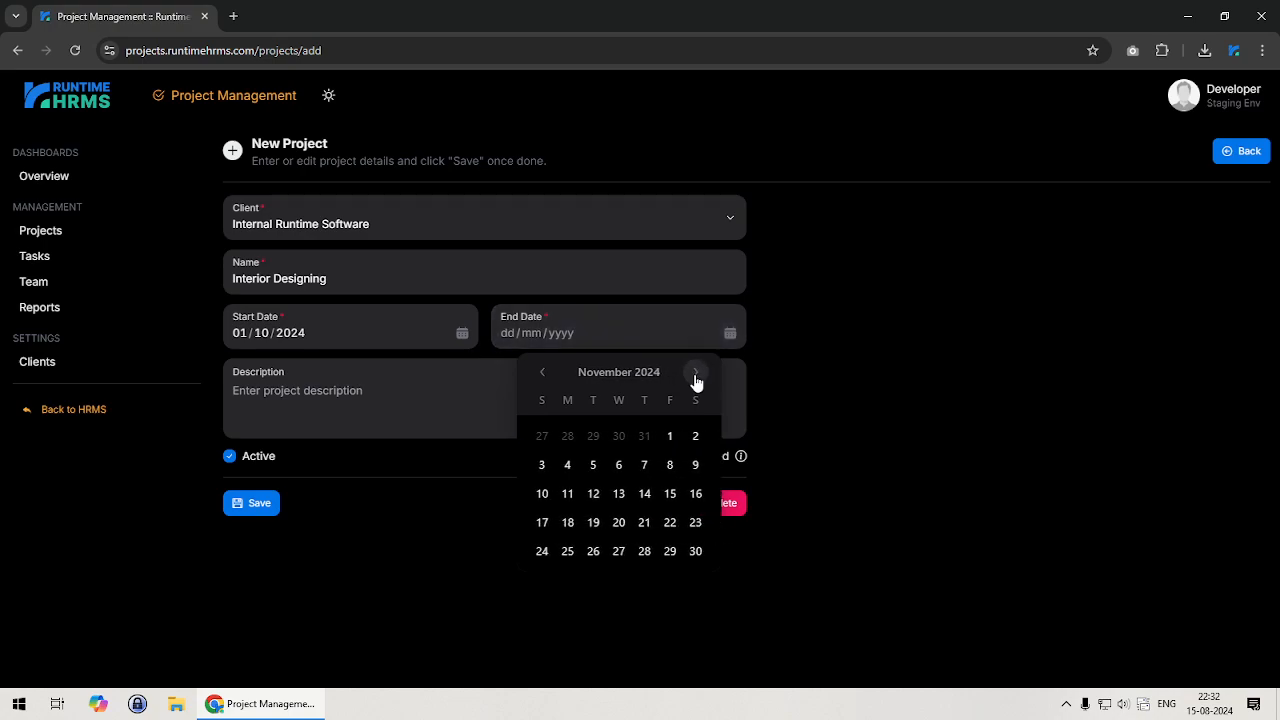
pyautogui.click(695, 376)
pyautogui.click(593, 551)
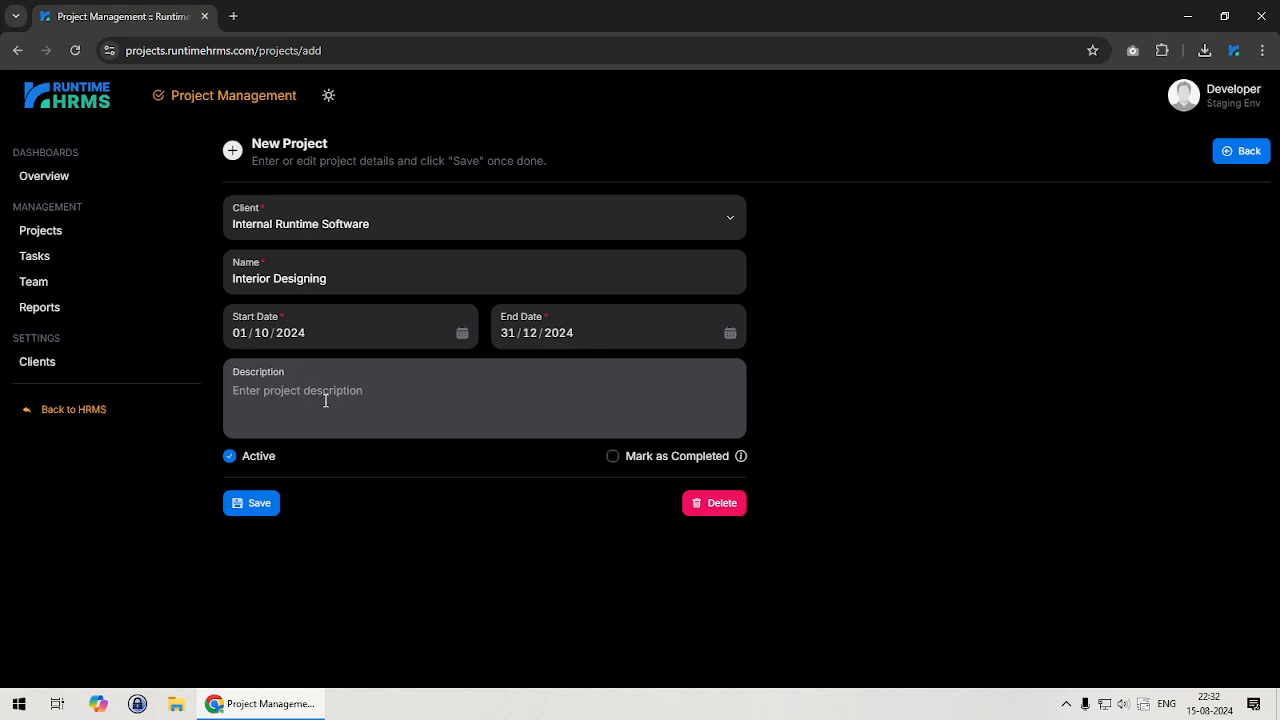
# Enter the project description "Design the entrance of the new office.", save the project and return to the project list
pyautogui.click(325, 401)
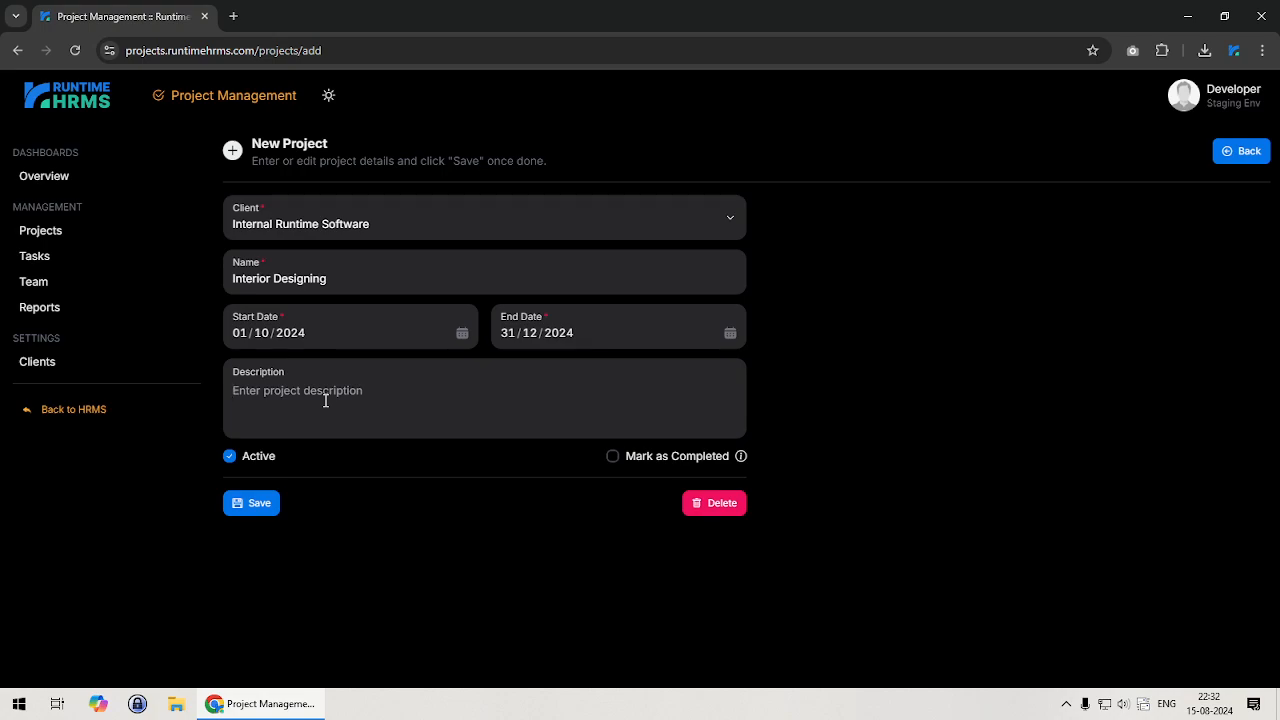
pyautogui.write('Design teh')
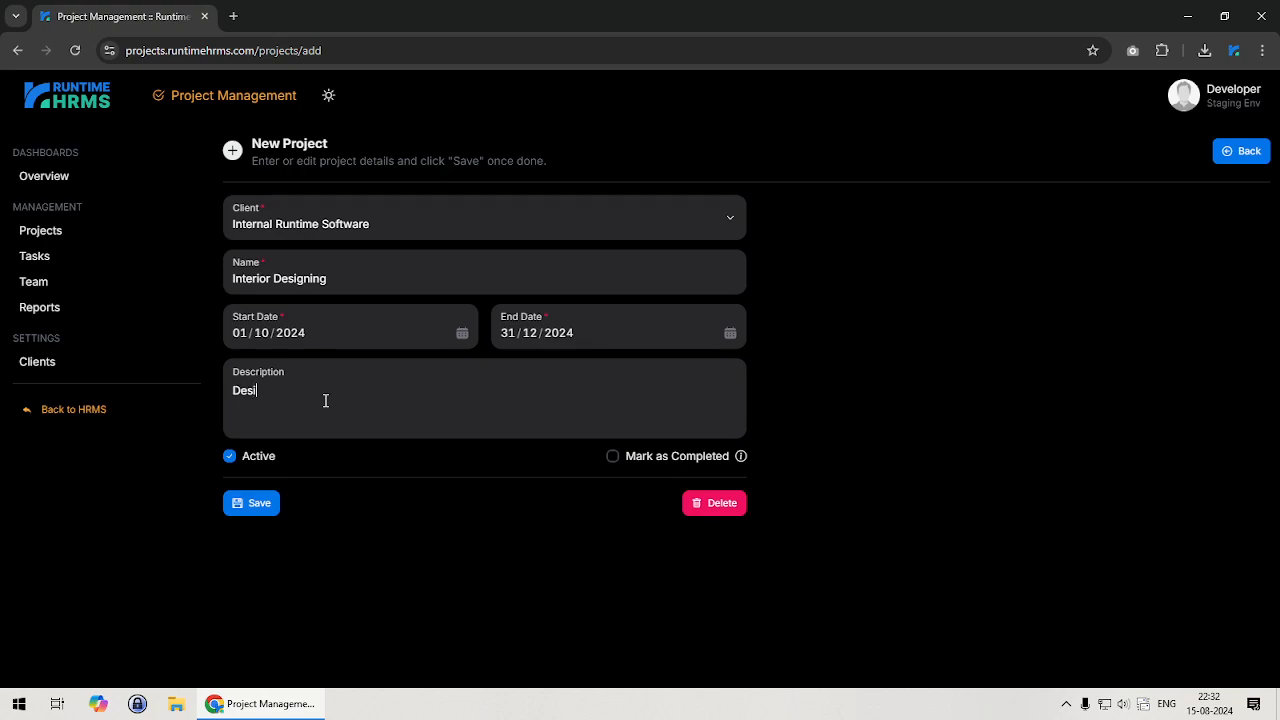
pyautogui.press('BackSpace')
pyautogui.press('BackSpace')
pyautogui.press('BackSpace')
pyautogui.write('he entrance fo')
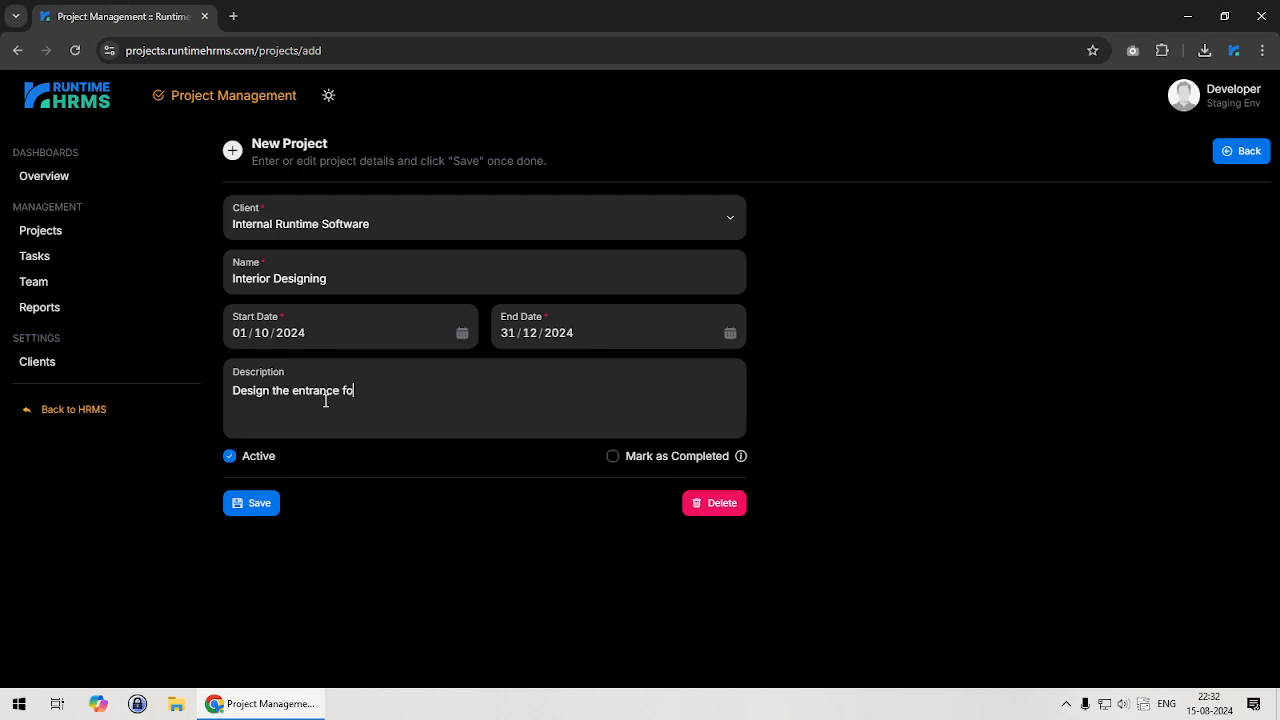
pyautogui.press('BackSpace')
pyautogui.press('BackSpace')
pyautogui.write('of the new office.')
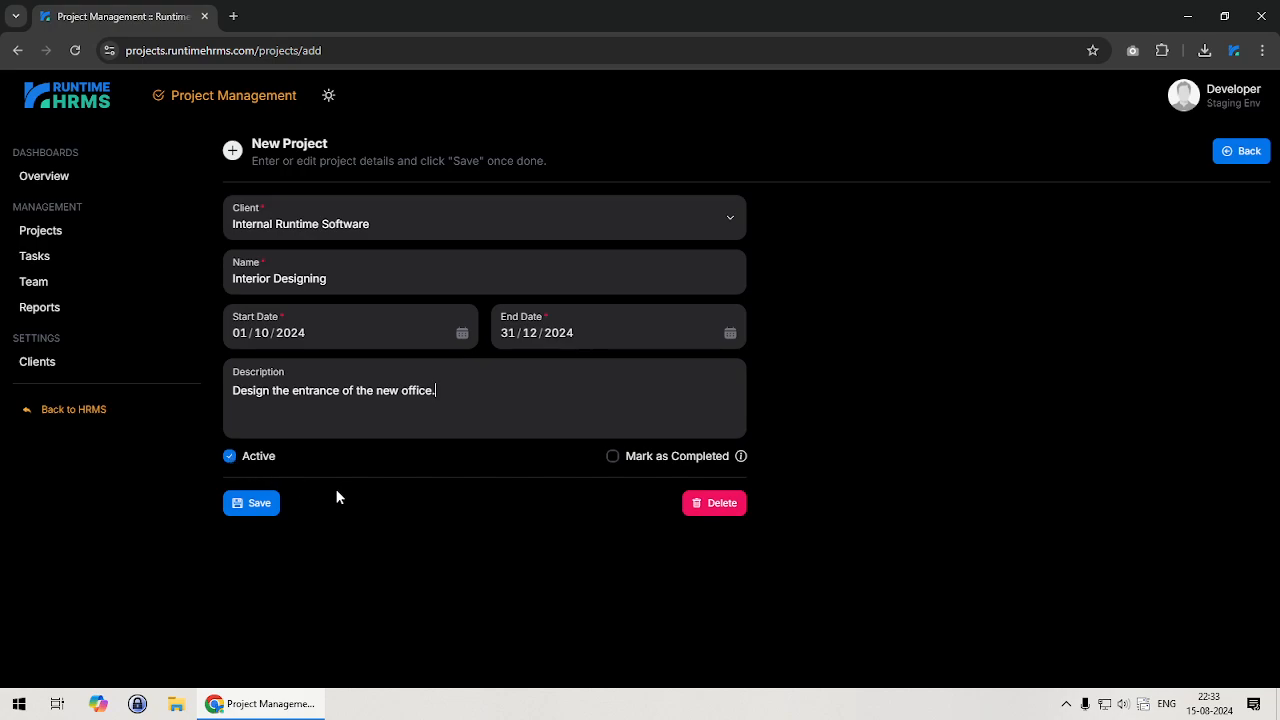
pyautogui.click(255, 506)
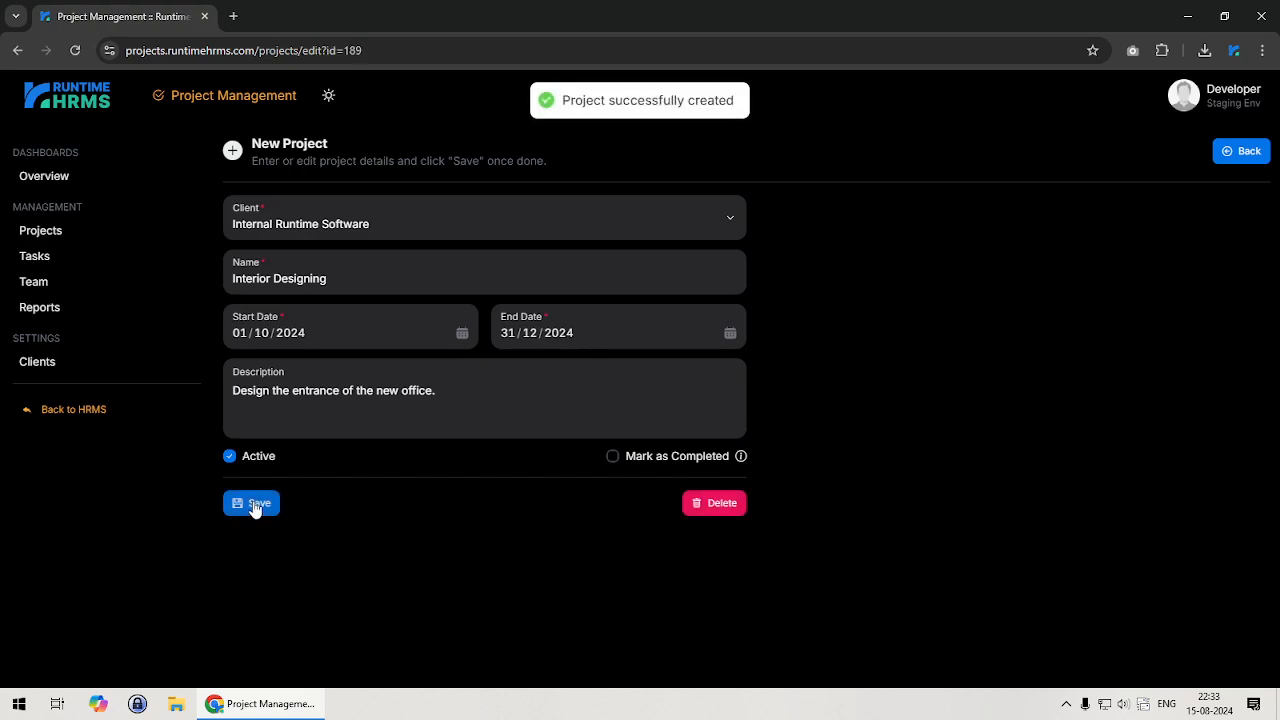
pyautogui.click(1236, 152)
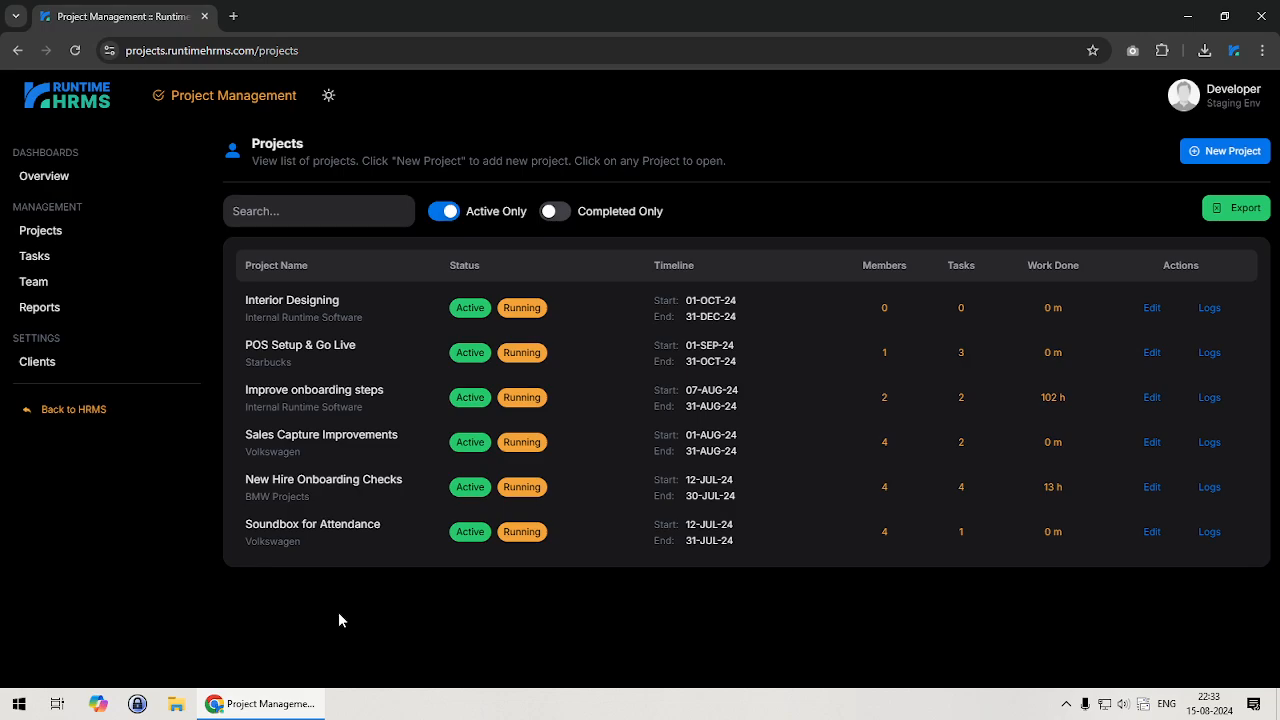
# Search the project list for "att" and clear the search
pyautogui.click(244, 210)
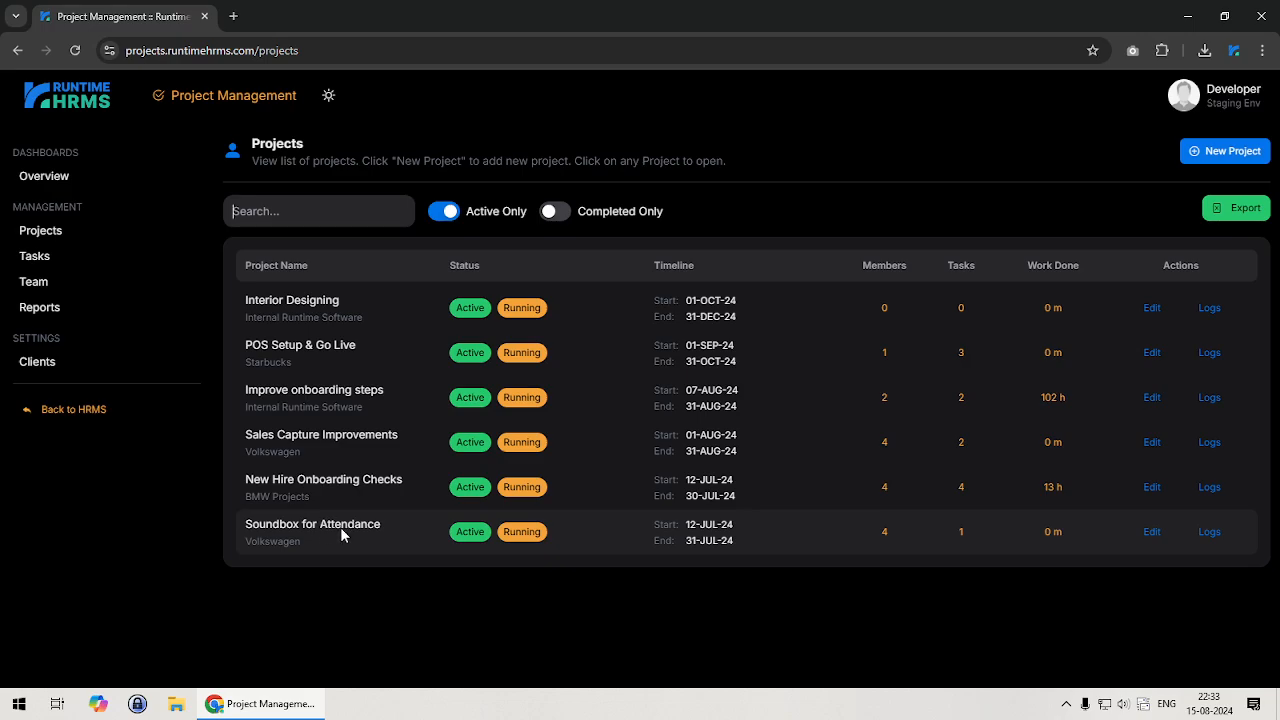
pyautogui.write('att')
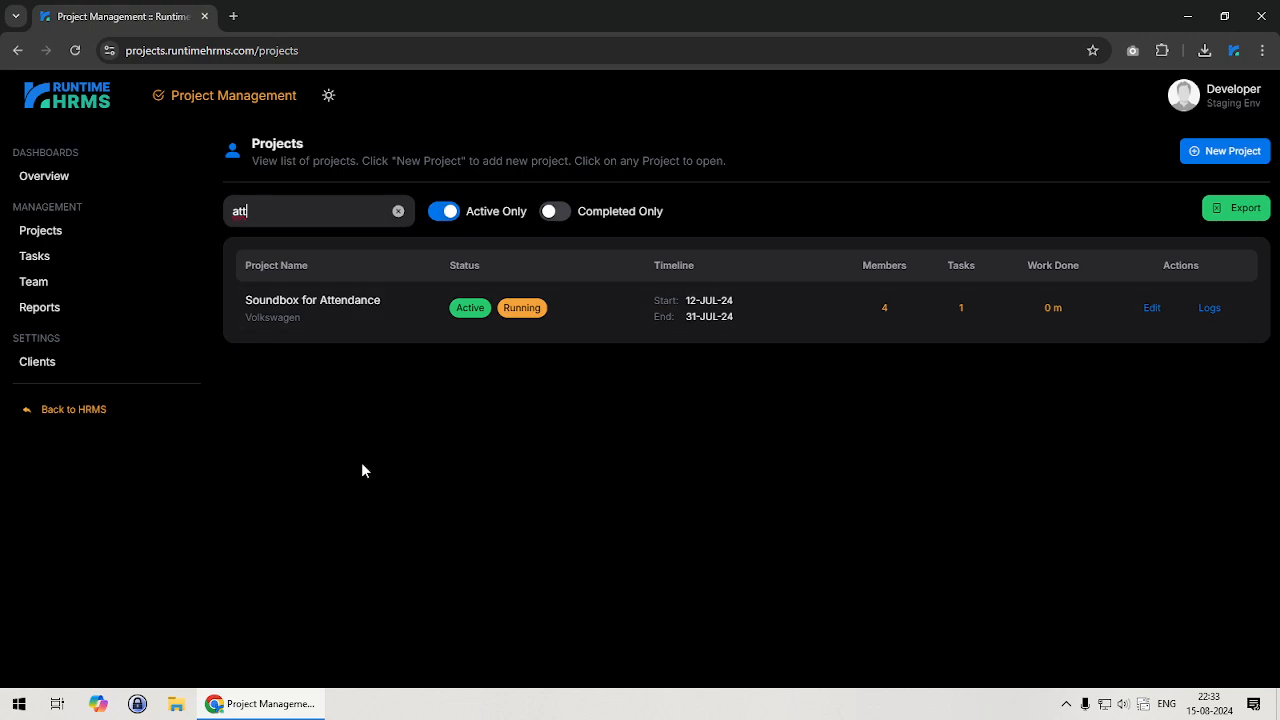
pyautogui.click(397, 213)
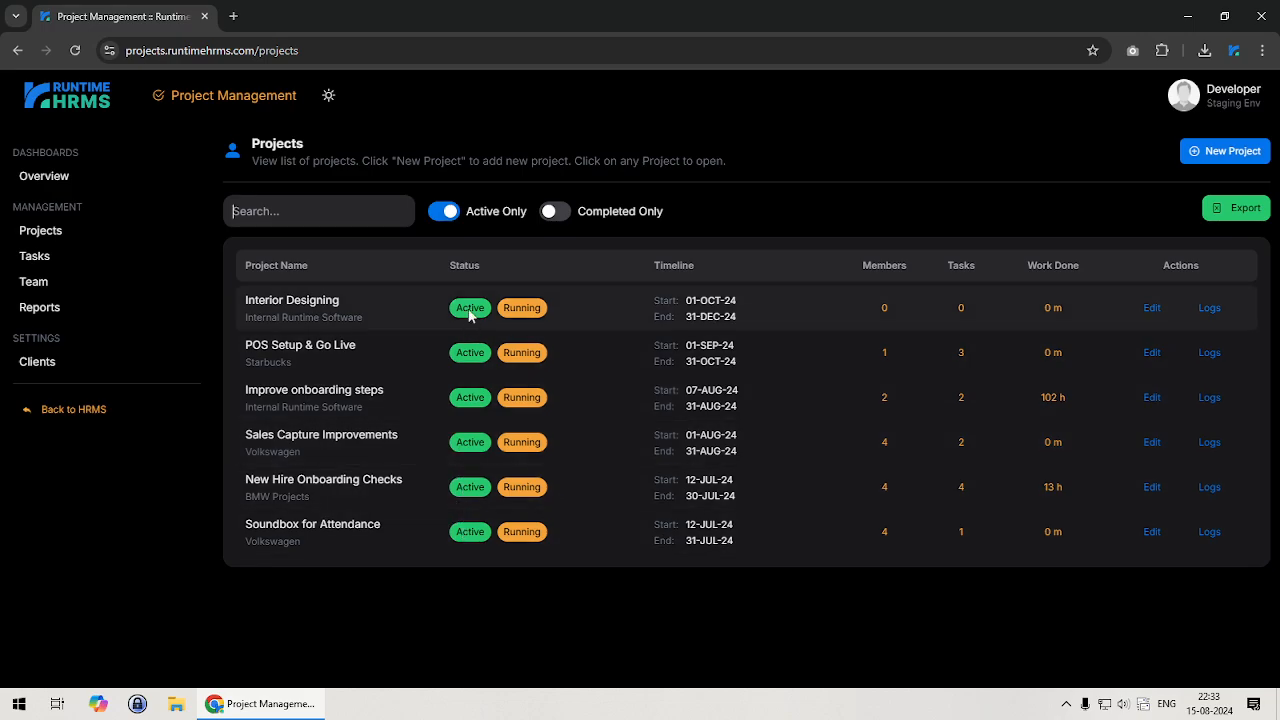
# View the project list with different combinations of the Active Only and Completed Only filters, ending with both off
pyautogui.click(444, 214)
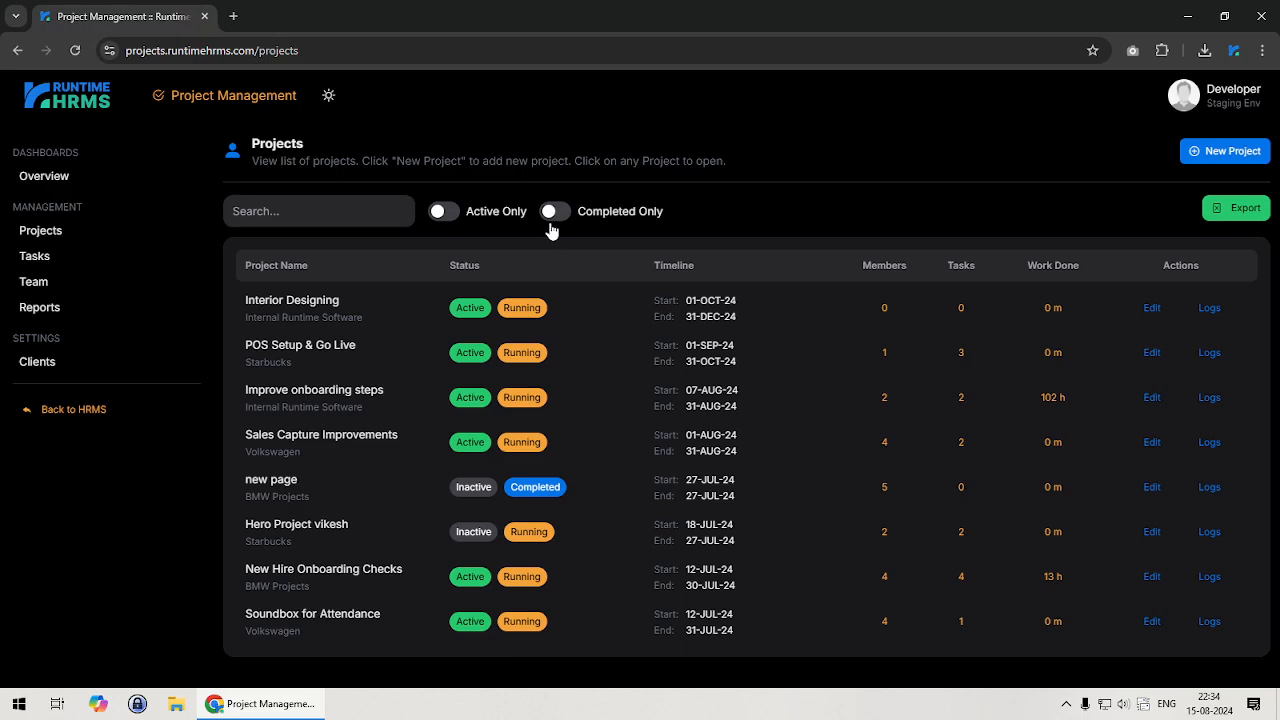
pyautogui.click(452, 213)
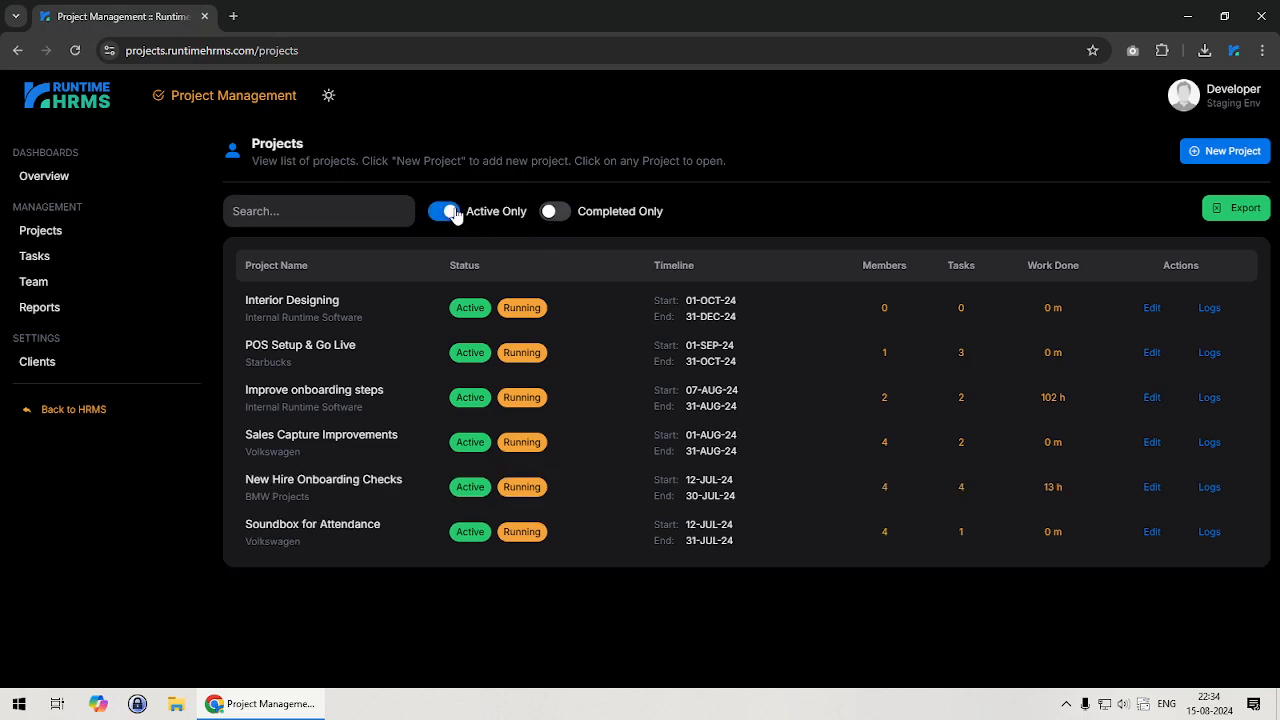
pyautogui.click(557, 213)
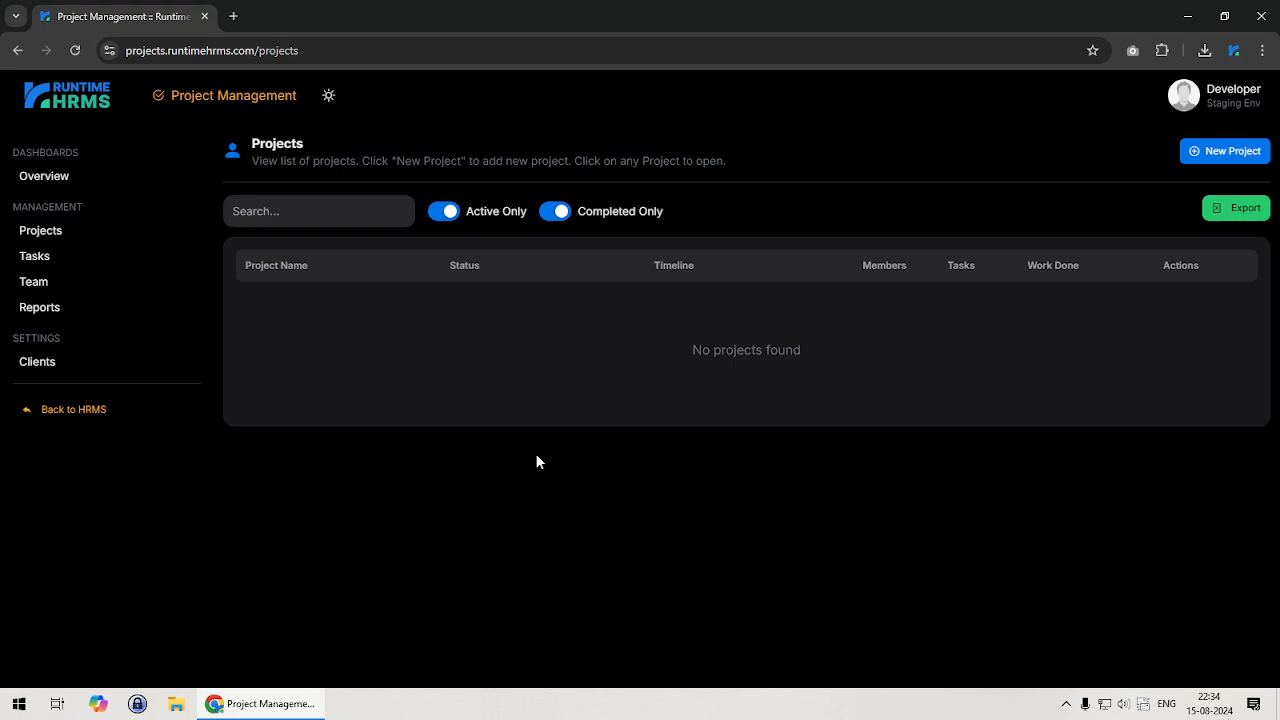
pyautogui.click(450, 214)
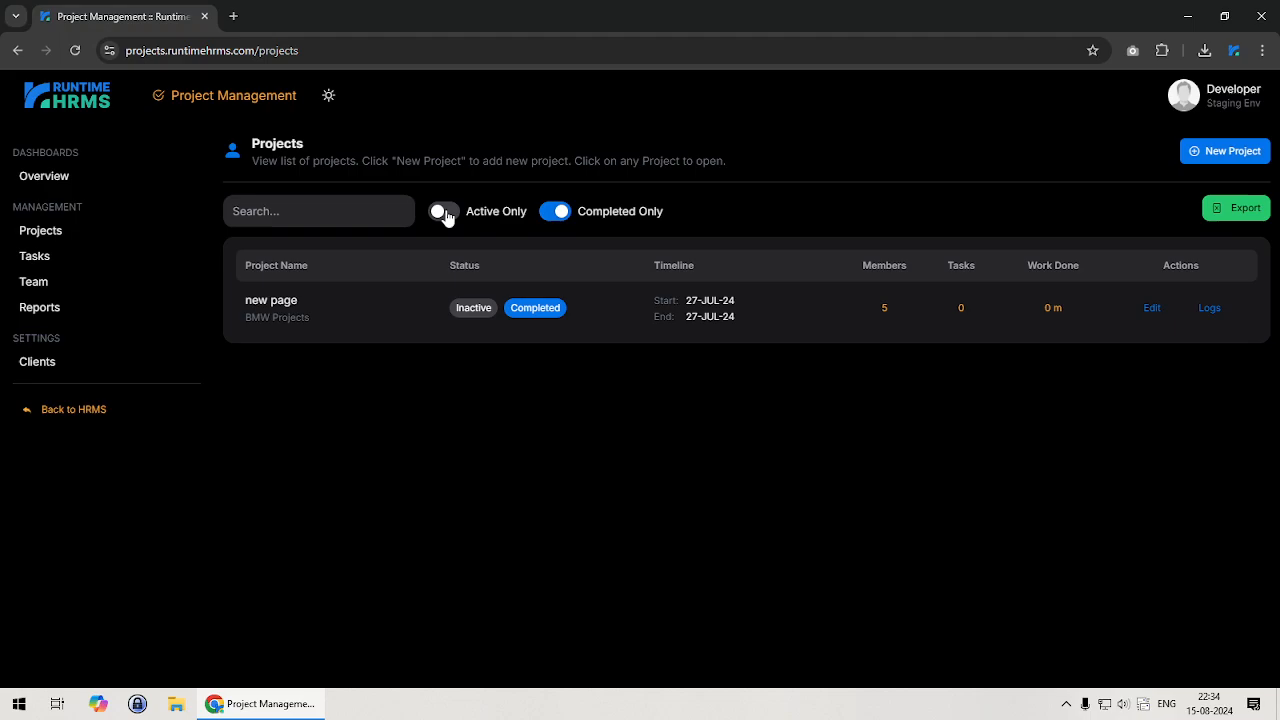
pyautogui.click(553, 212)
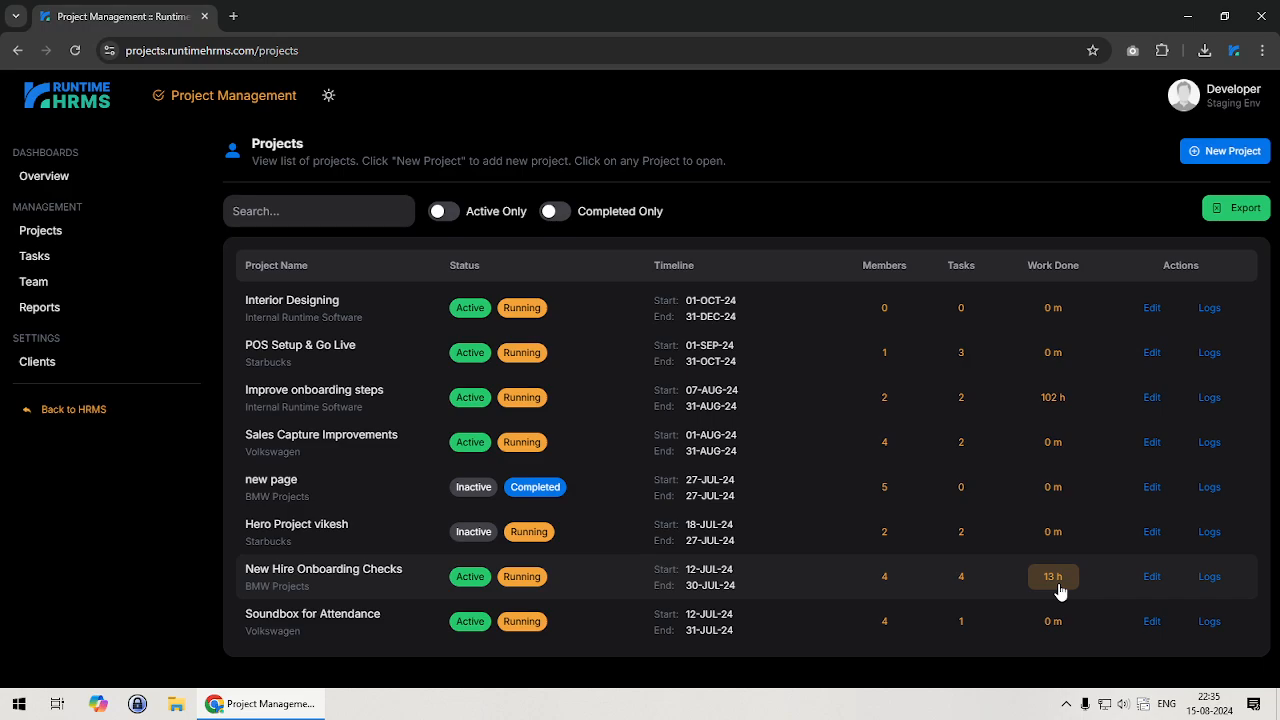
# Look over the Interior Designing project's edit form and its activity log with the new activity form, and return to the project list
pyautogui.click(1152, 309)
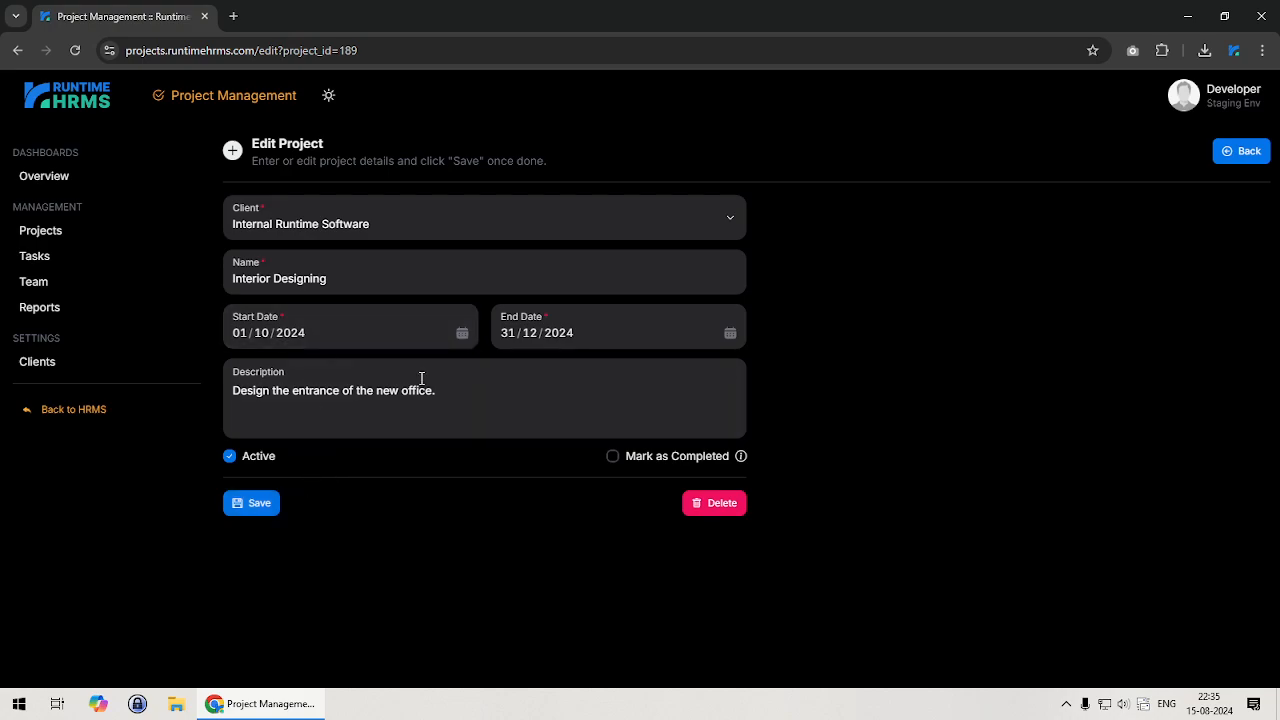
pyautogui.click(1244, 151)
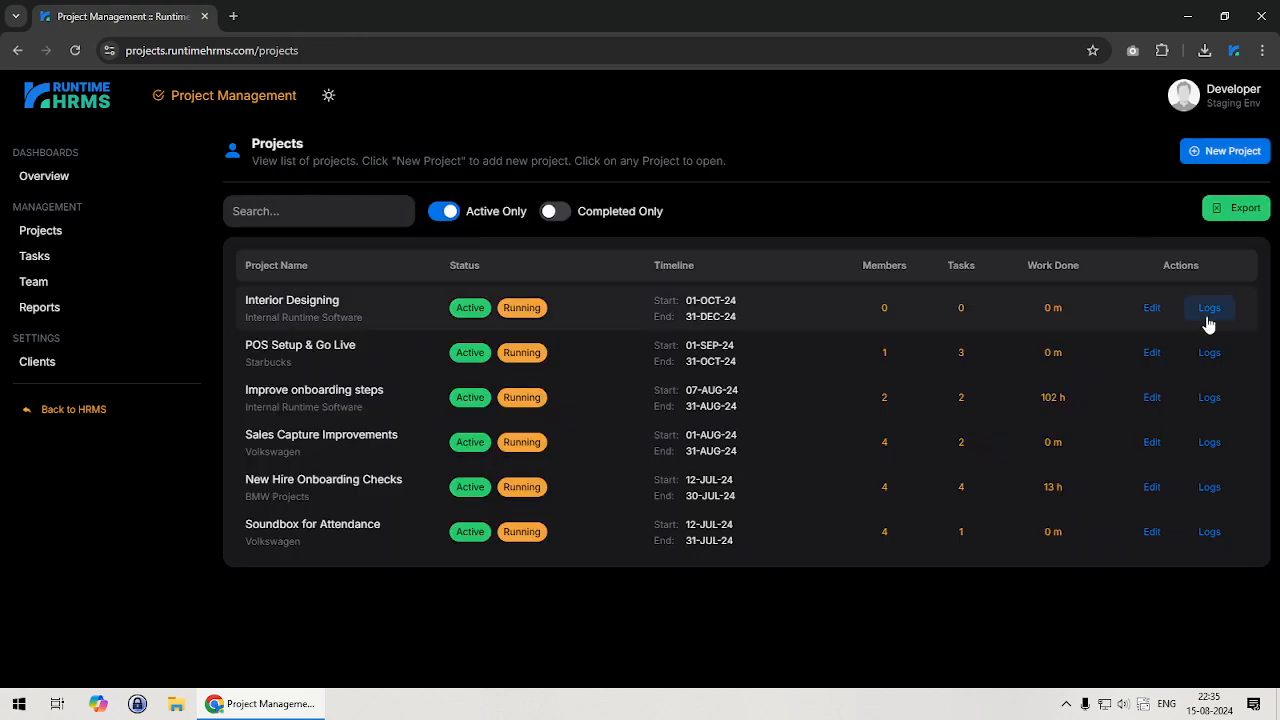
pyautogui.click(1208, 314)
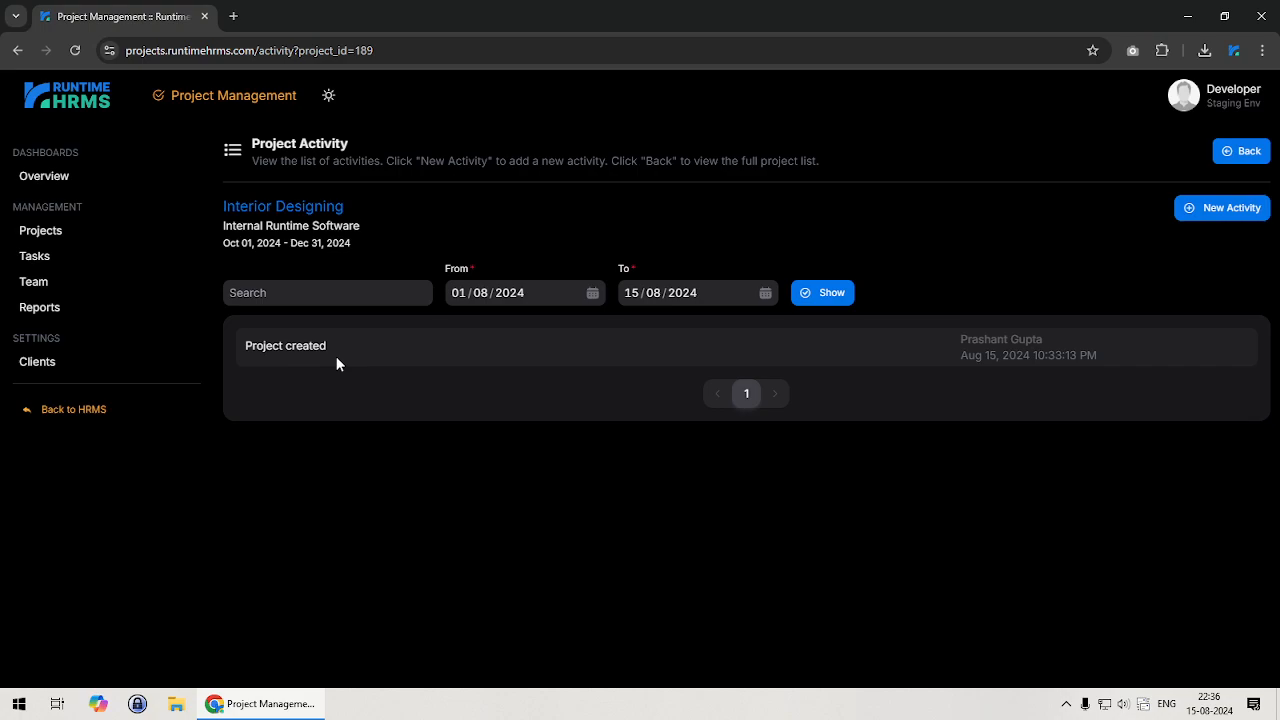
pyautogui.click(1234, 218)
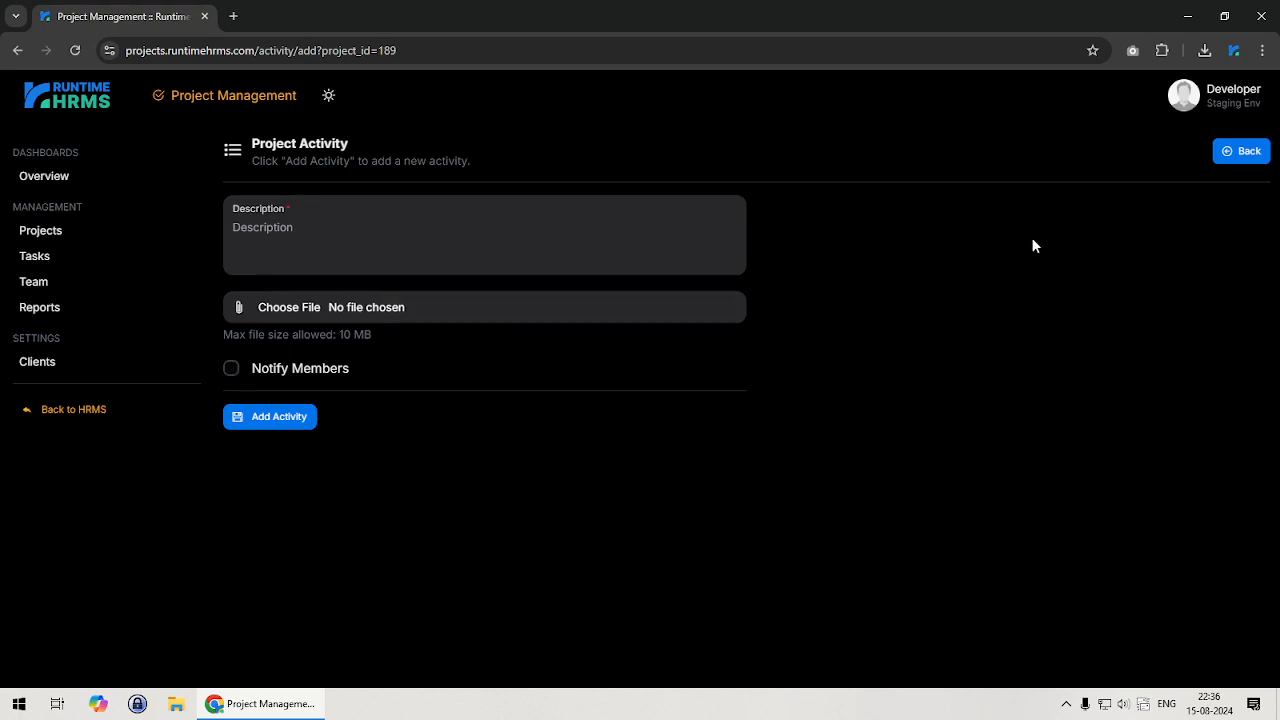
pyautogui.click(1227, 160)
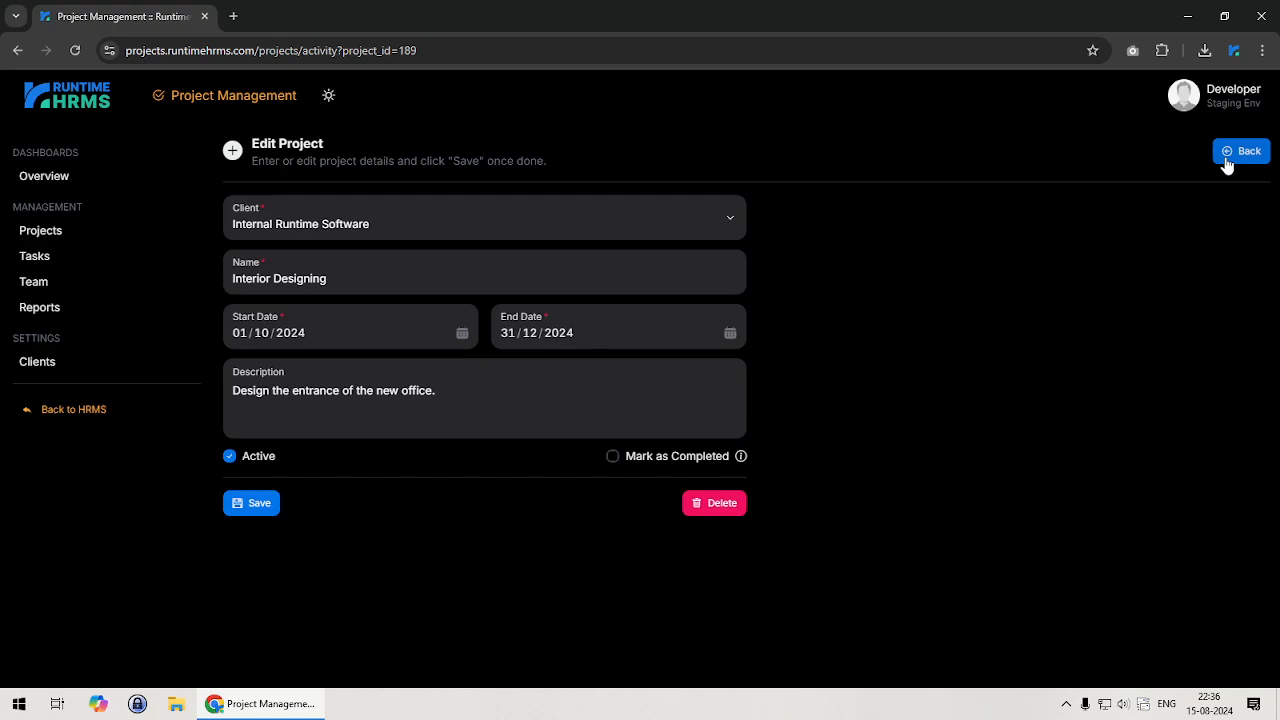
pyautogui.click(1236, 160)
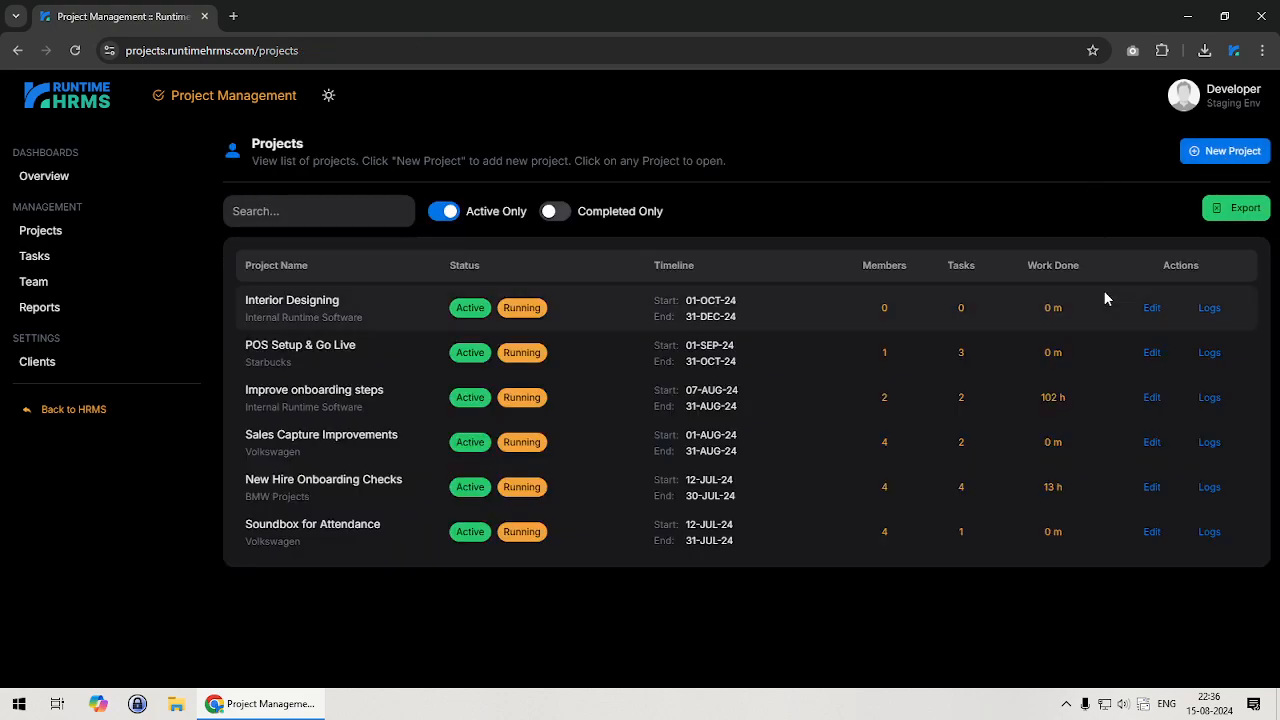